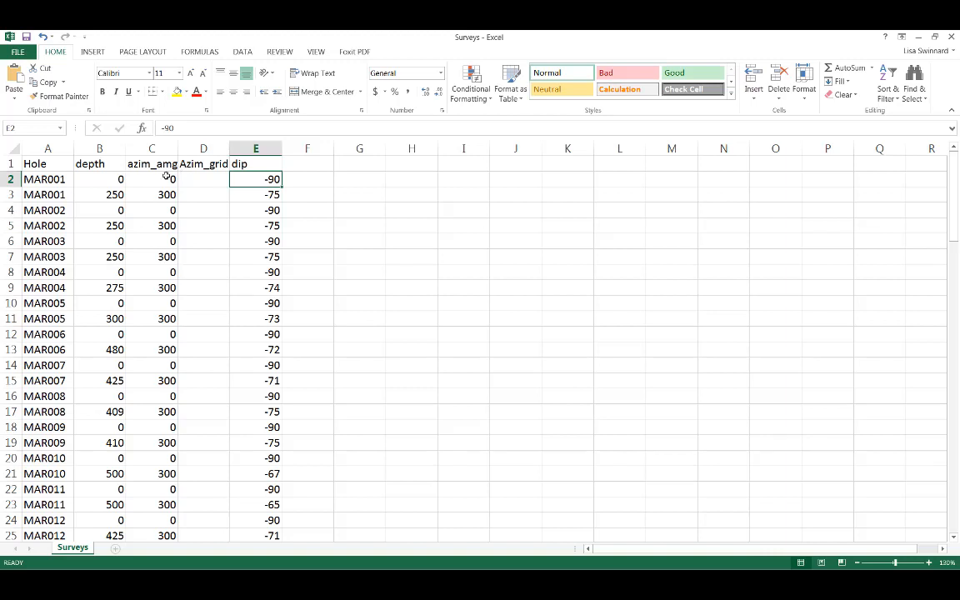
- Switch to Leapfrog Geo and start a drillhole import with Collars from the MAR Campaign folder as the collar file
{"action": "left_click", "coordinate": [919, 37]}
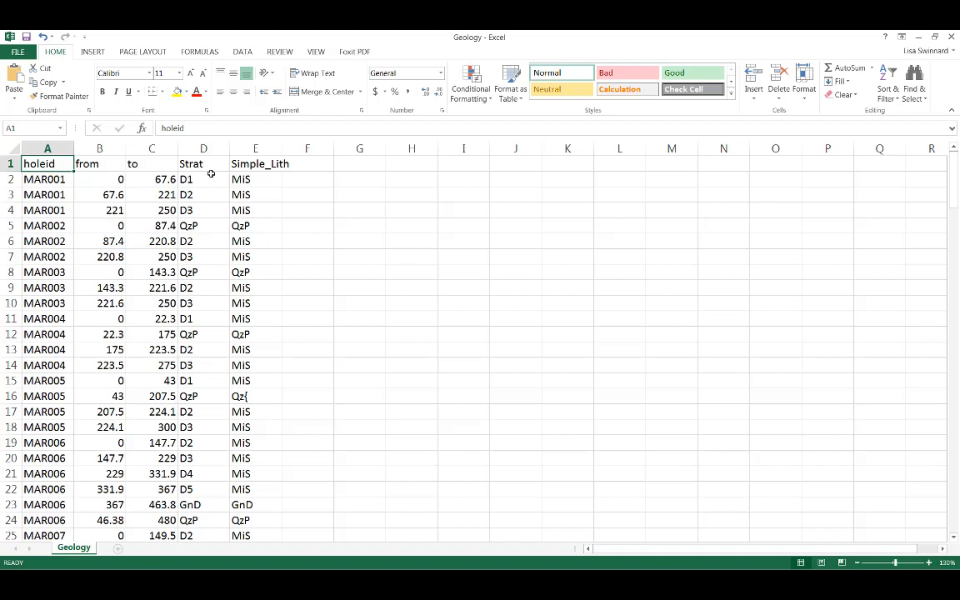
{"action": "key", "text": "alt+Tab"}
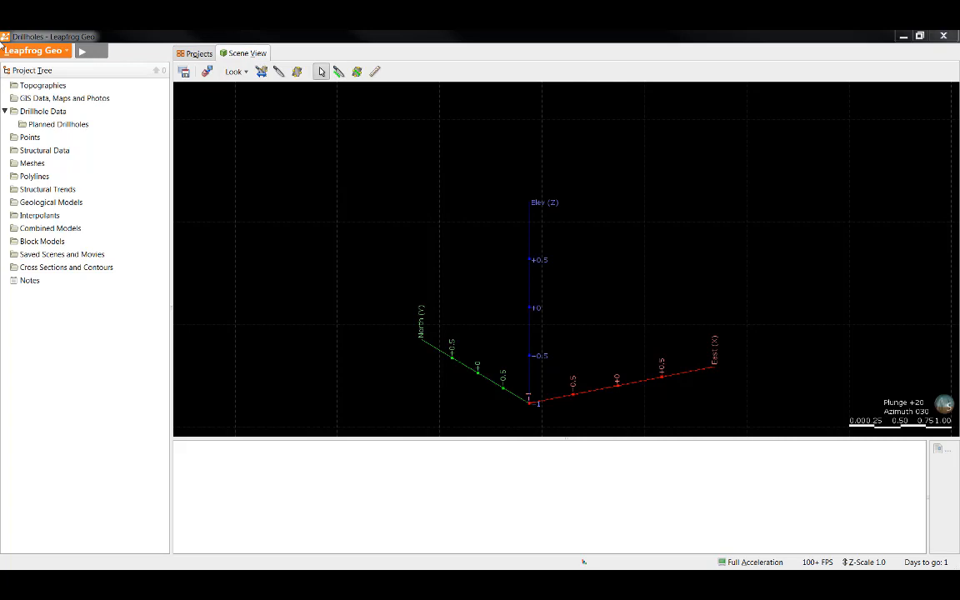
{"action": "right_click", "coordinate": [50, 111]}
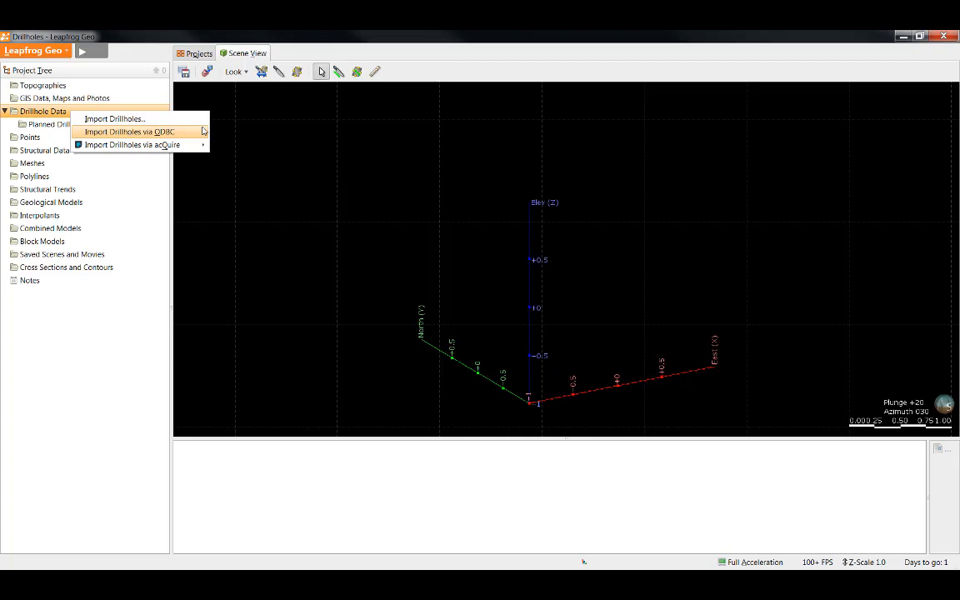
{"action": "mouse_move", "coordinate": [205, 148]}
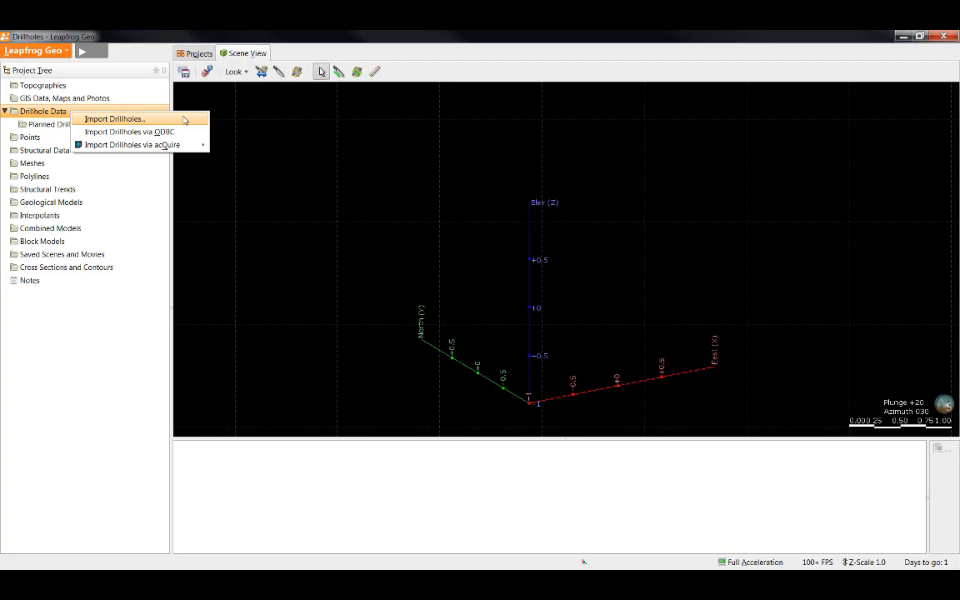
{"action": "left_click", "coordinate": [185, 120]}
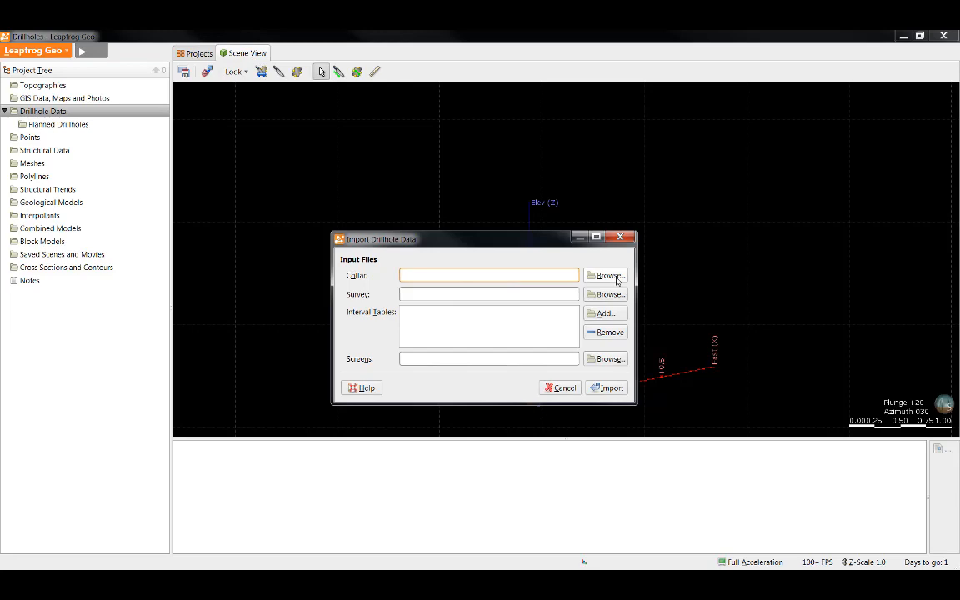
{"action": "left_click", "coordinate": [608, 276]}
{"action": "left_click", "coordinate": [410, 351]}
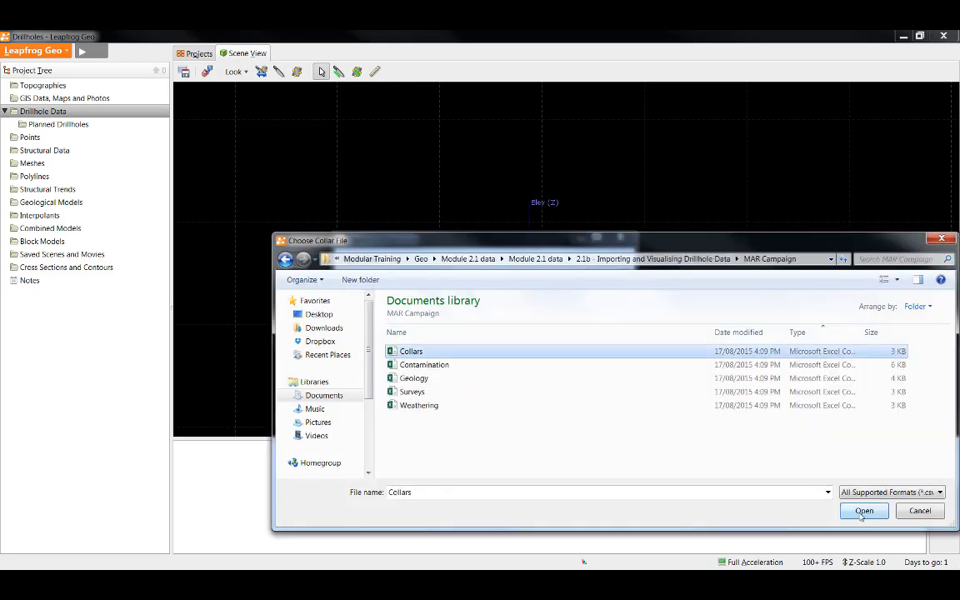
{"action": "left_click", "coordinate": [863, 511]}
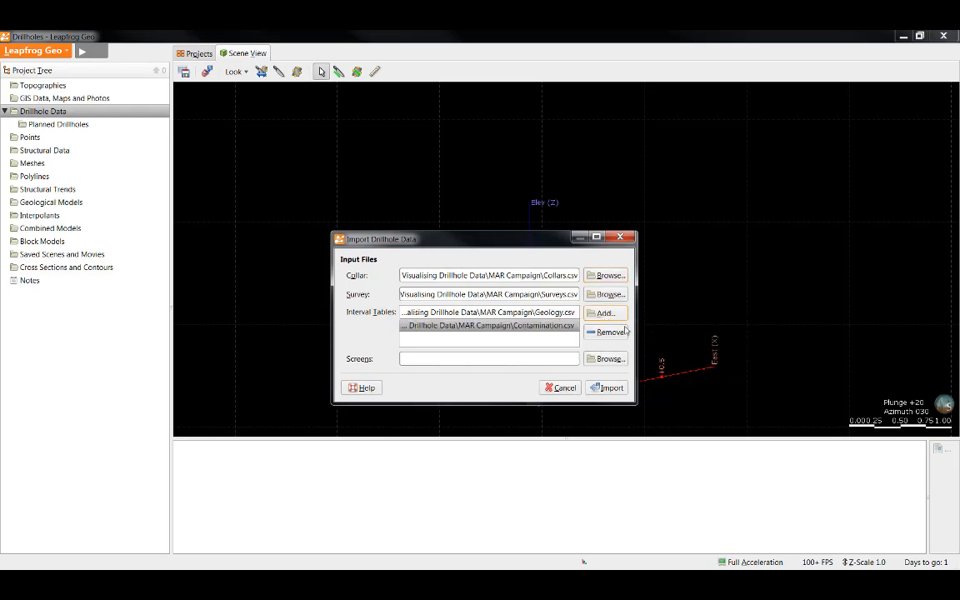
- Remove the Contamination file from the interval tables and add it again
{"action": "left_click", "coordinate": [623, 330]}
{"action": "left_click", "coordinate": [616, 316]}
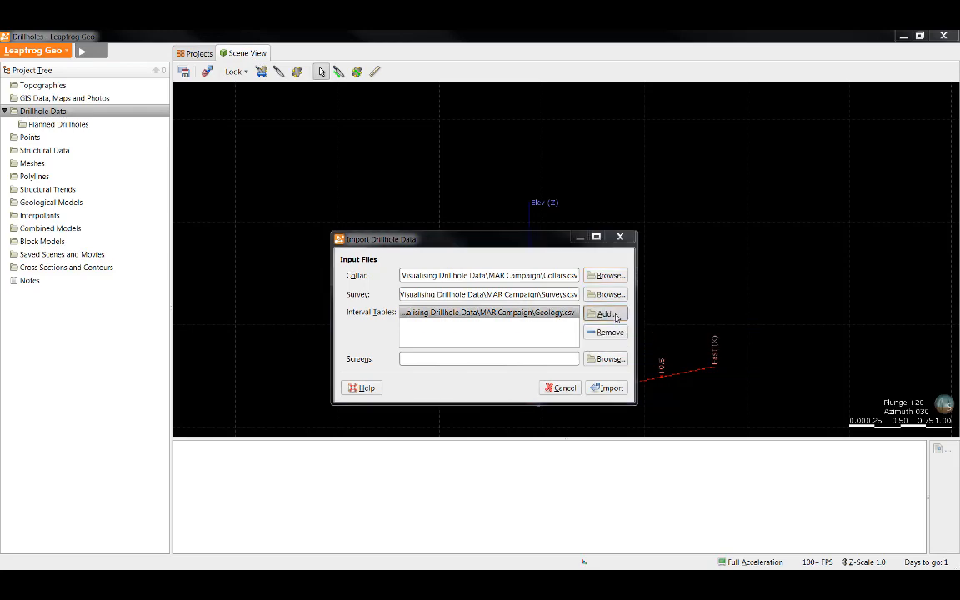
{"action": "left_click", "coordinate": [469, 367]}
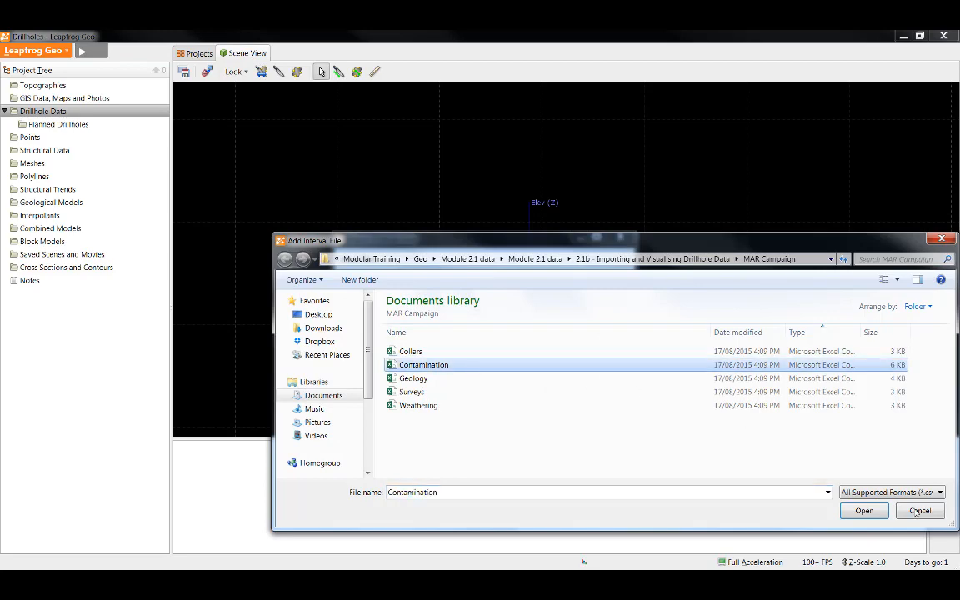
{"action": "left_click", "coordinate": [863, 510]}
- Add the Weathering file as another interval table and proceed with importing the chosen files
{"action": "left_click", "coordinate": [602, 315]}
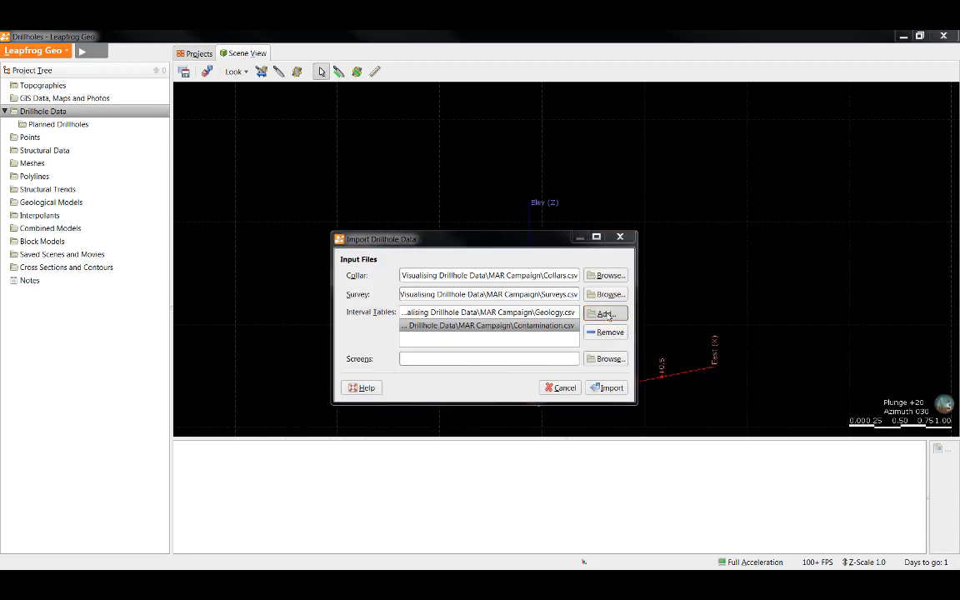
{"action": "left_click", "coordinate": [442, 407]}
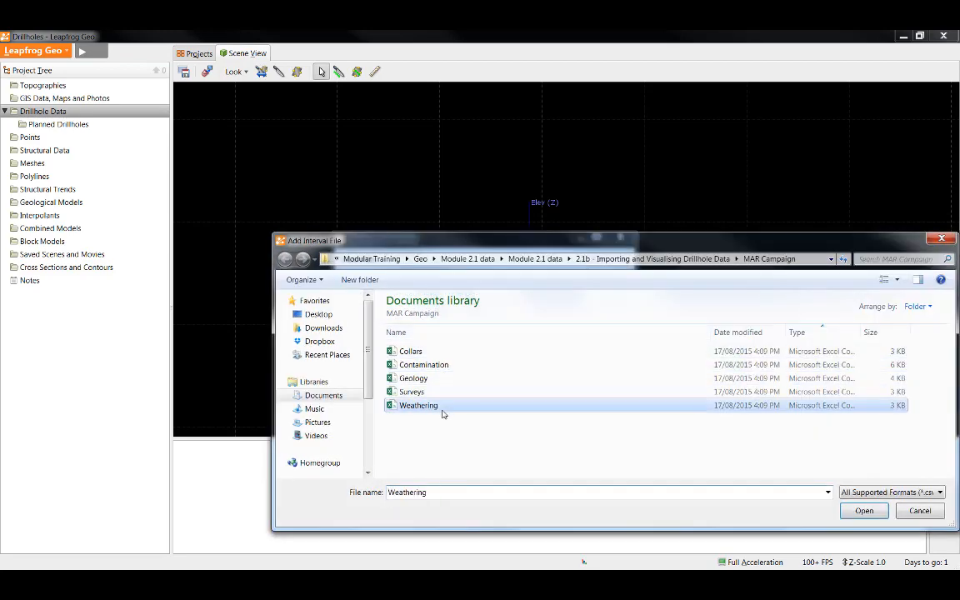
{"action": "left_click", "coordinate": [863, 510]}
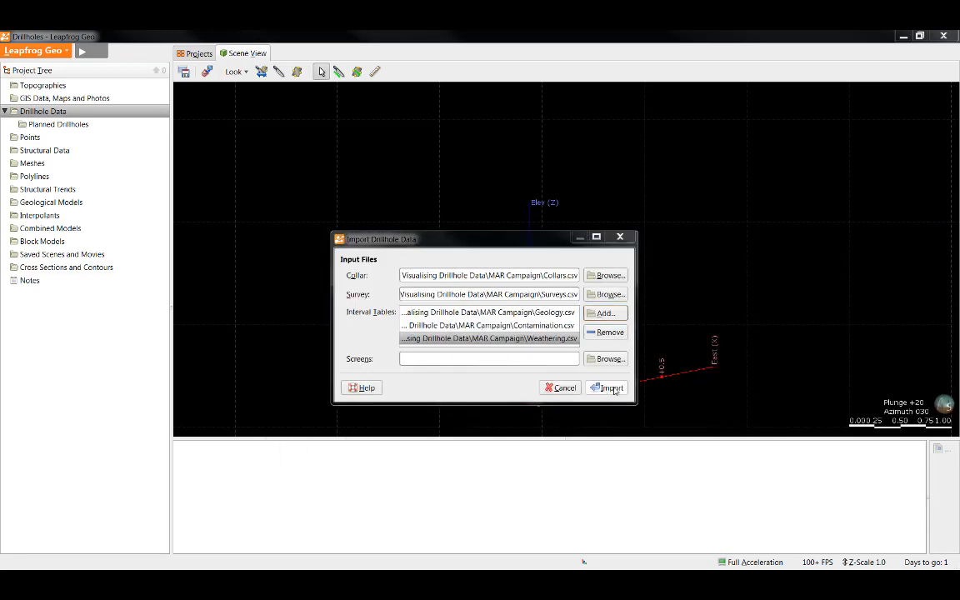
{"action": "left_click", "coordinate": [609, 388]}
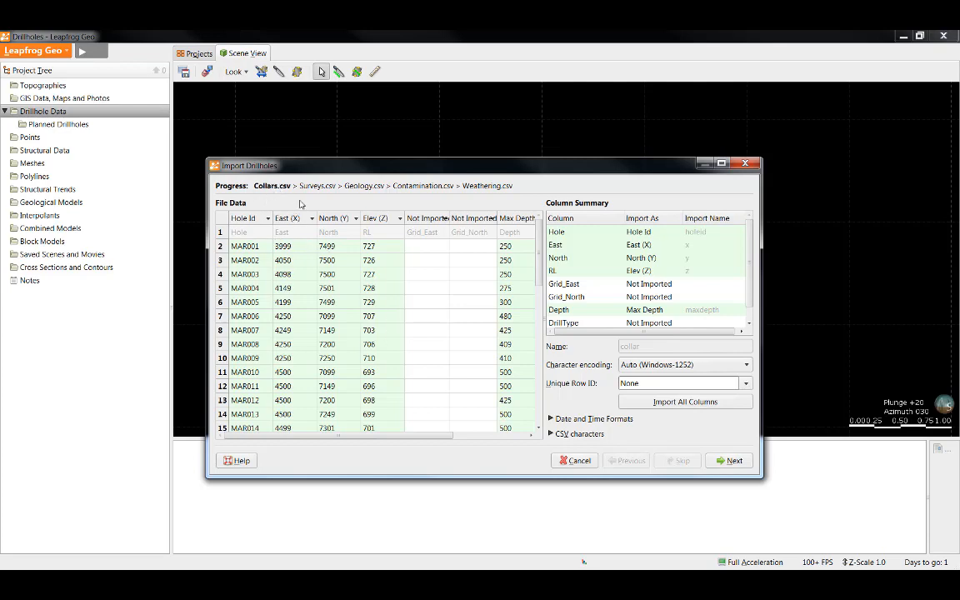
- Examine the character encoding, date and time format, and CSV character options for Collars.csv
{"action": "left_click", "coordinate": [746, 366]}
{"action": "left_click", "coordinate": [739, 368]}
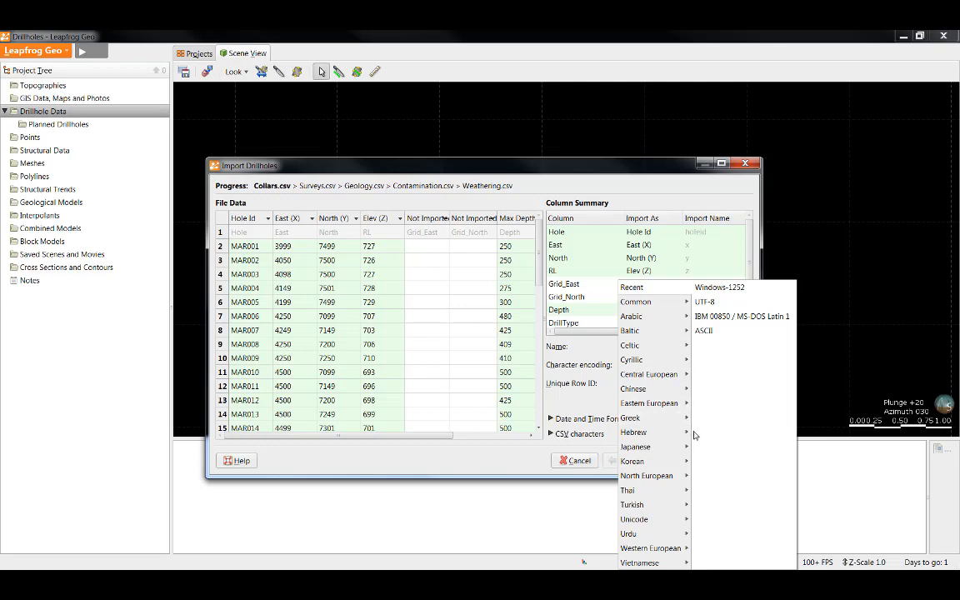
{"action": "left_click", "coordinate": [581, 360]}
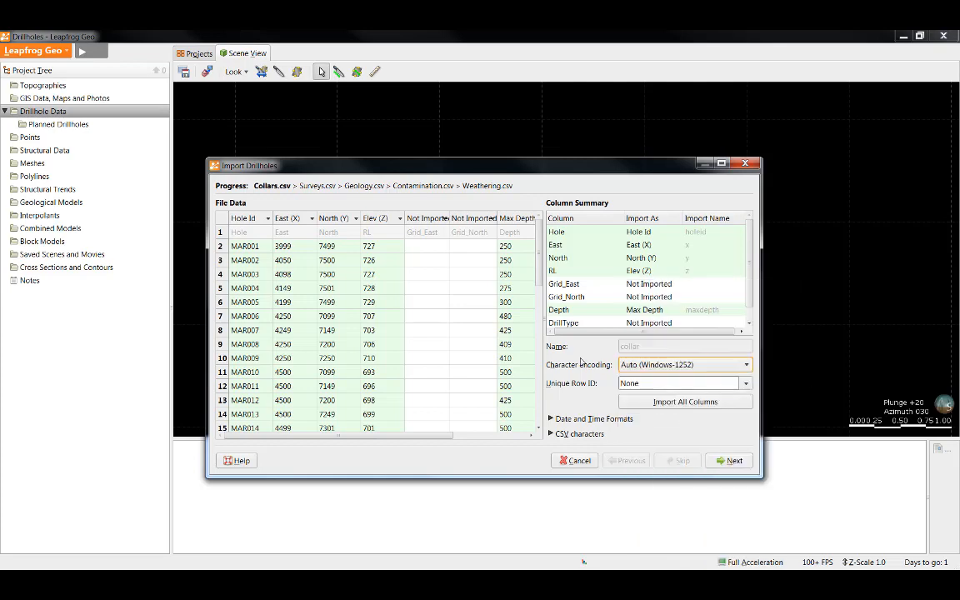
{"action": "left_click", "coordinate": [551, 419]}
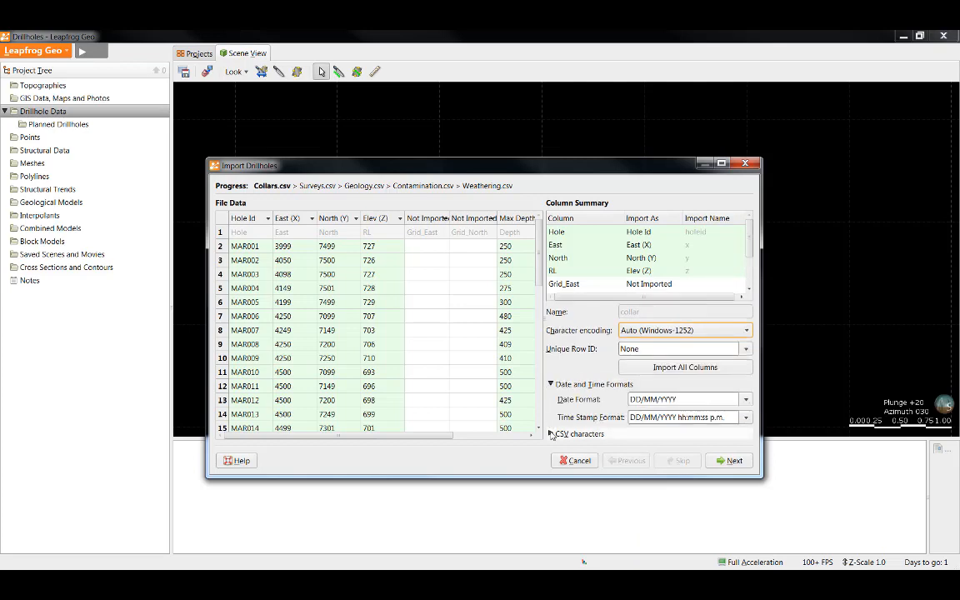
{"action": "left_click", "coordinate": [550, 434]}
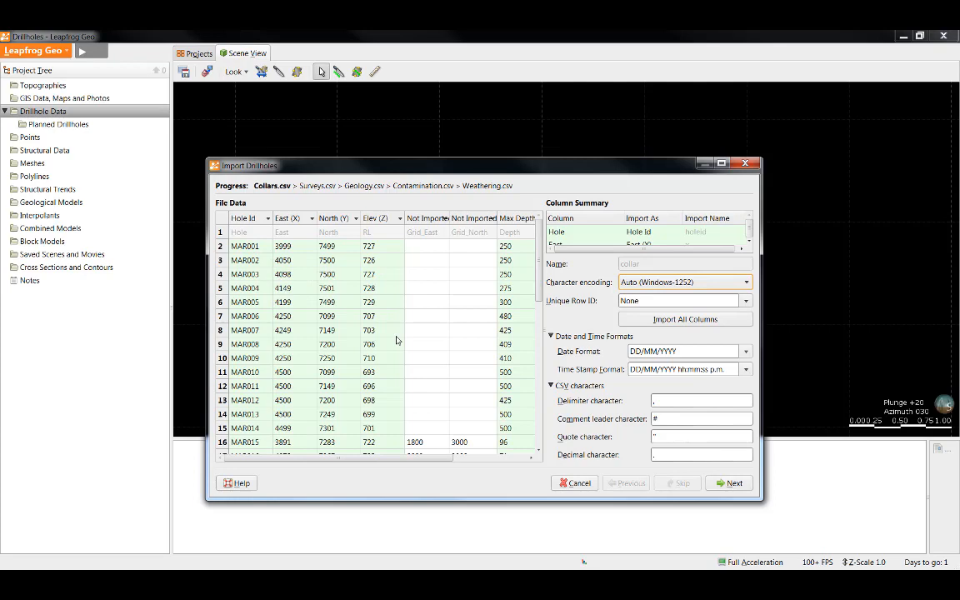
- Set the DrillType column of Collars.csv to import as Category
{"action": "left_click_drag", "start_coordinate": [422, 458], "coordinate": [523, 460]}
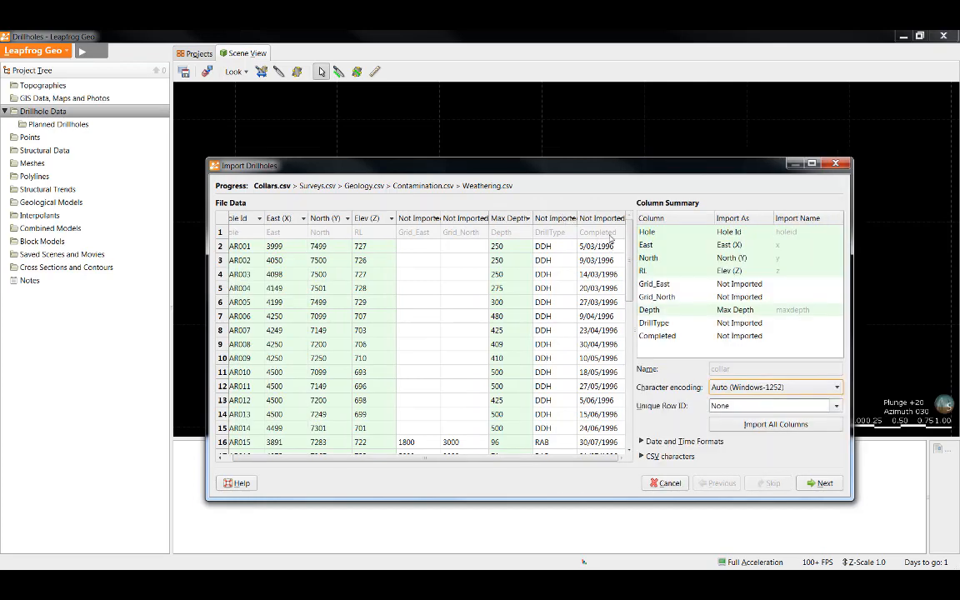
{"action": "left_click", "coordinate": [571, 218]}
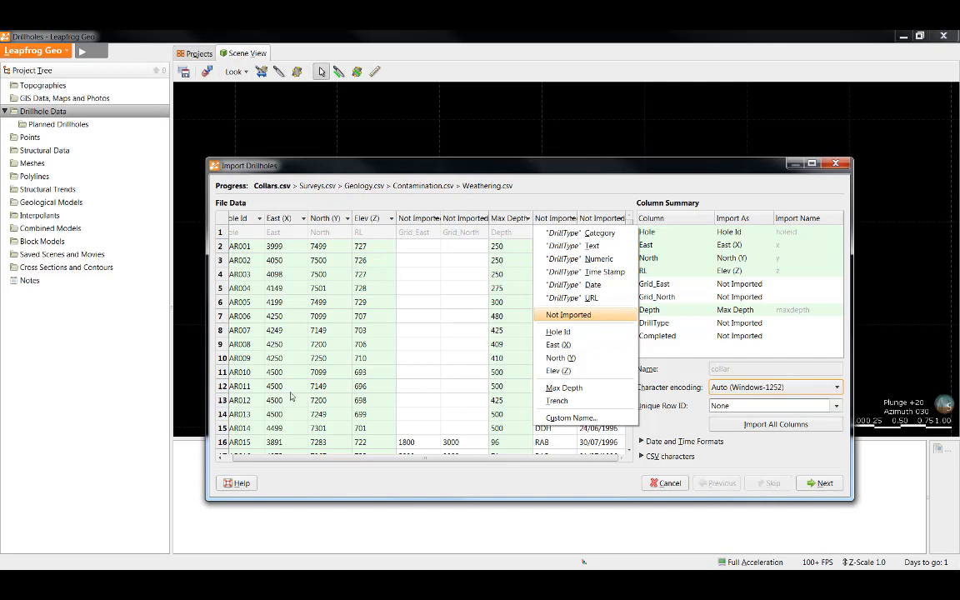
{"action": "left_click", "coordinate": [754, 205]}
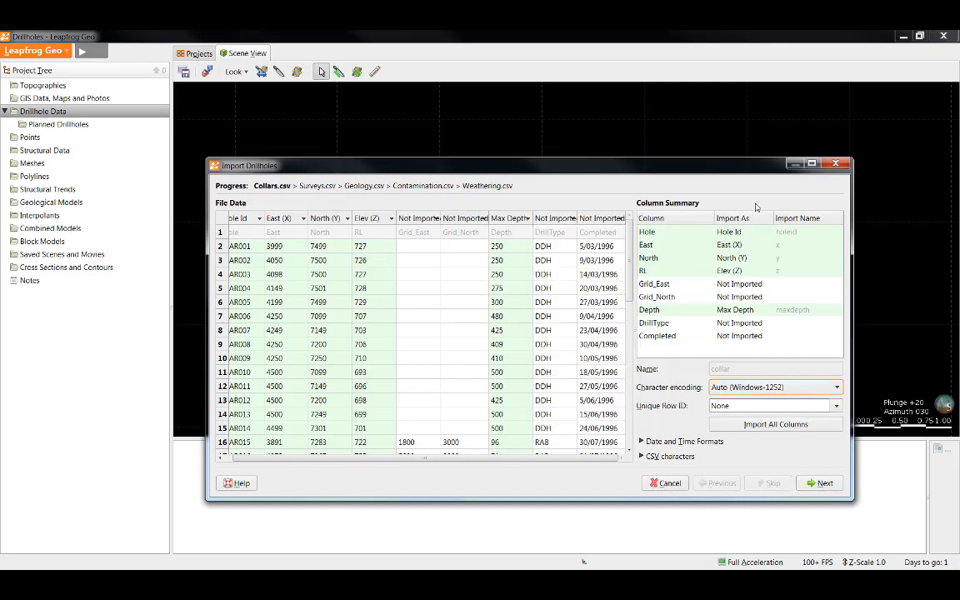
{"action": "left_click", "coordinate": [759, 325]}
{"action": "left_click", "coordinate": [768, 324]}
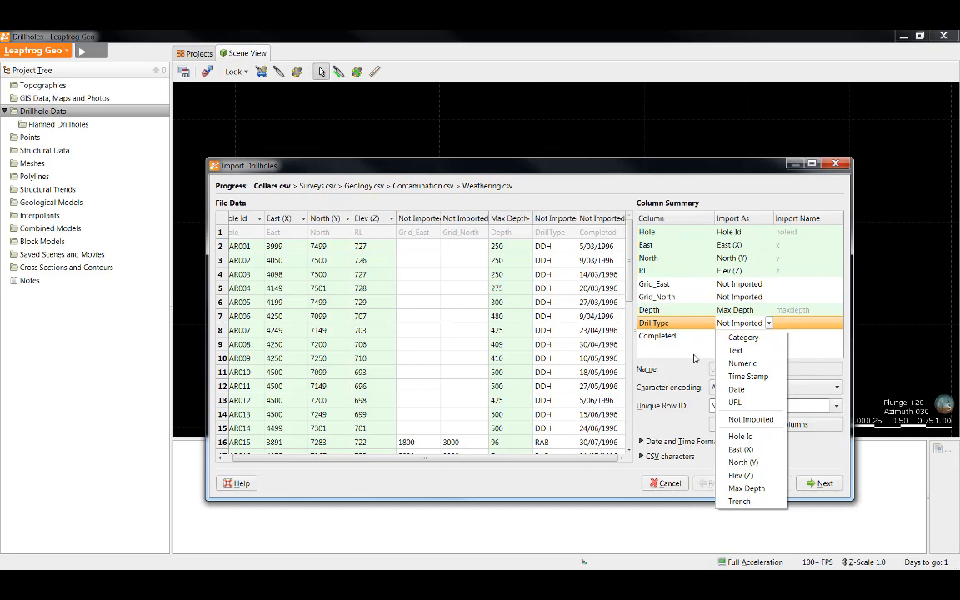
{"action": "left_click", "coordinate": [769, 338]}
- Set the Completed column of Collars.csv to import as Date and continue to Surveys.csv
{"action": "left_click", "coordinate": [754, 336]}
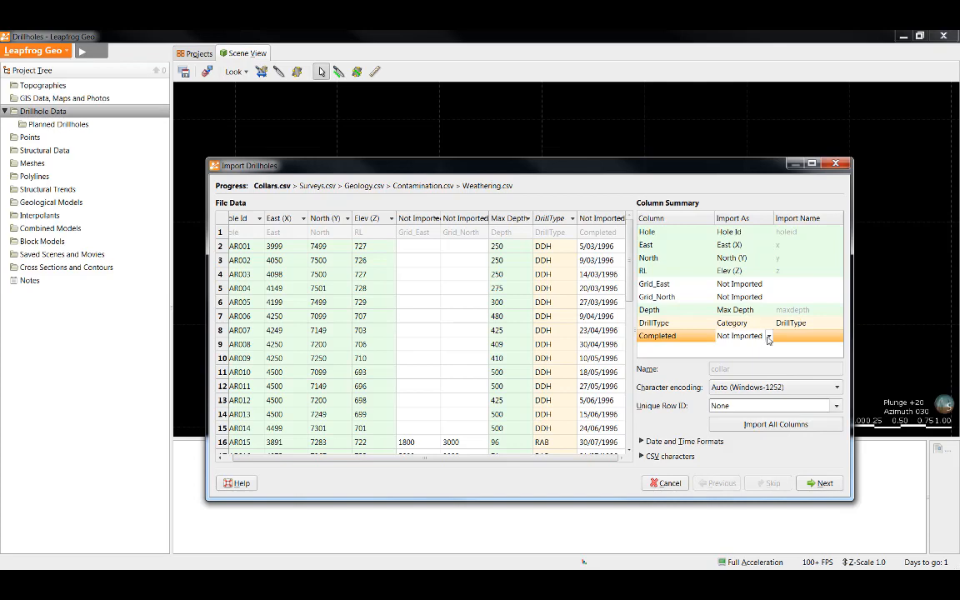
{"action": "left_click", "coordinate": [769, 336]}
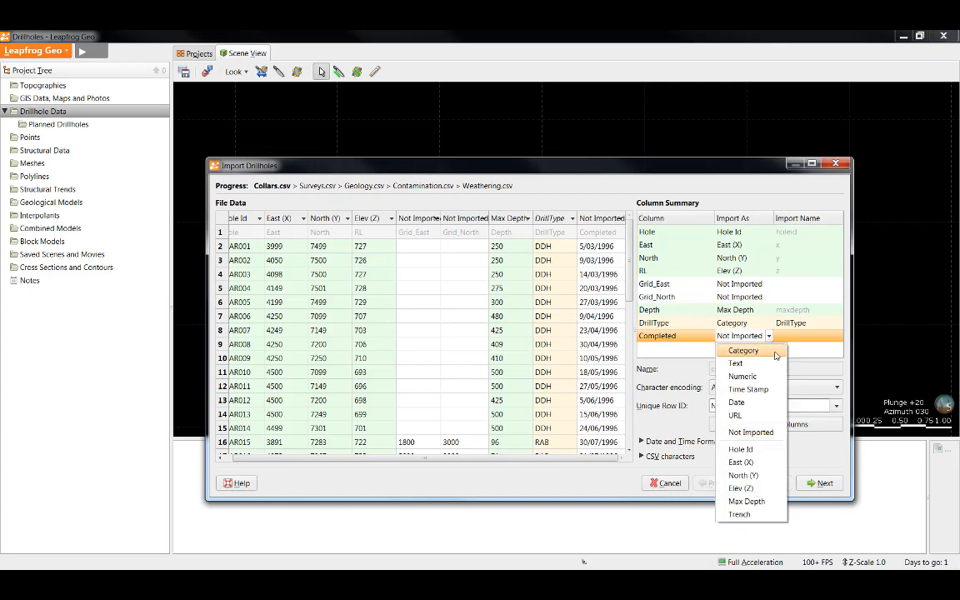
{"action": "left_click", "coordinate": [767, 403]}
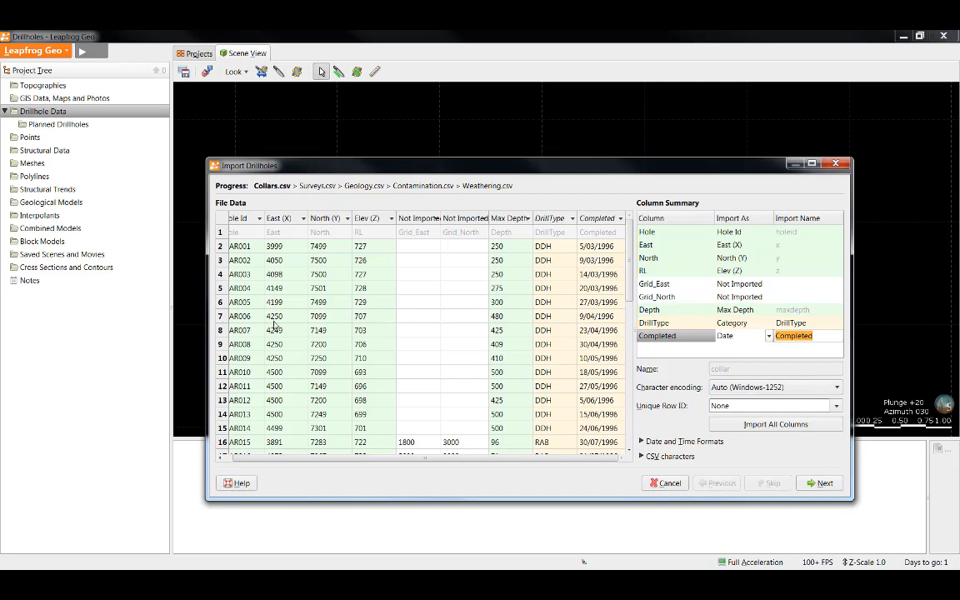
{"action": "left_click", "coordinate": [824, 483]}
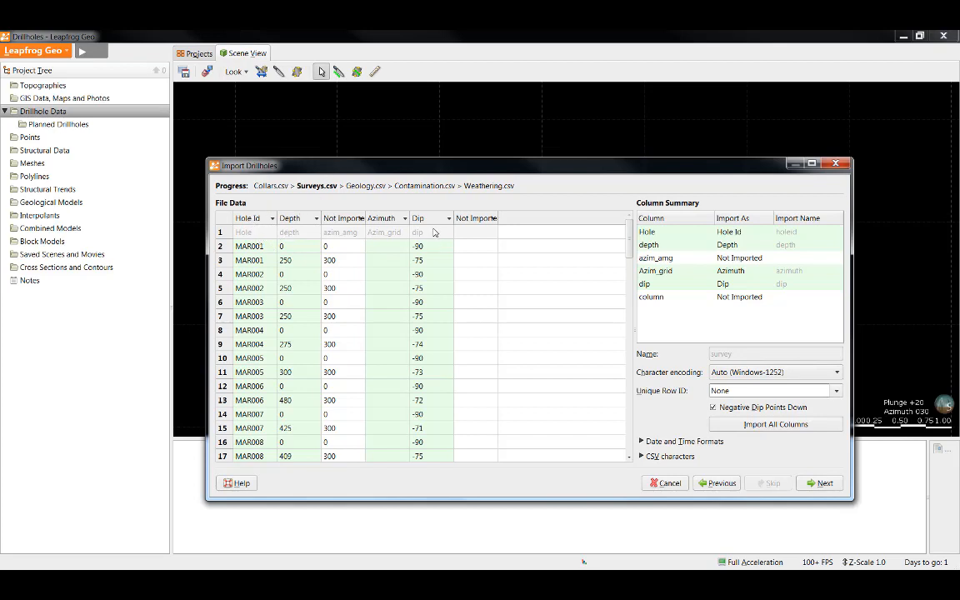
- Assign the azim_amg column of Surveys.csv as the Azimuth and continue to Geology.csv
{"action": "left_click", "coordinate": [361, 219]}
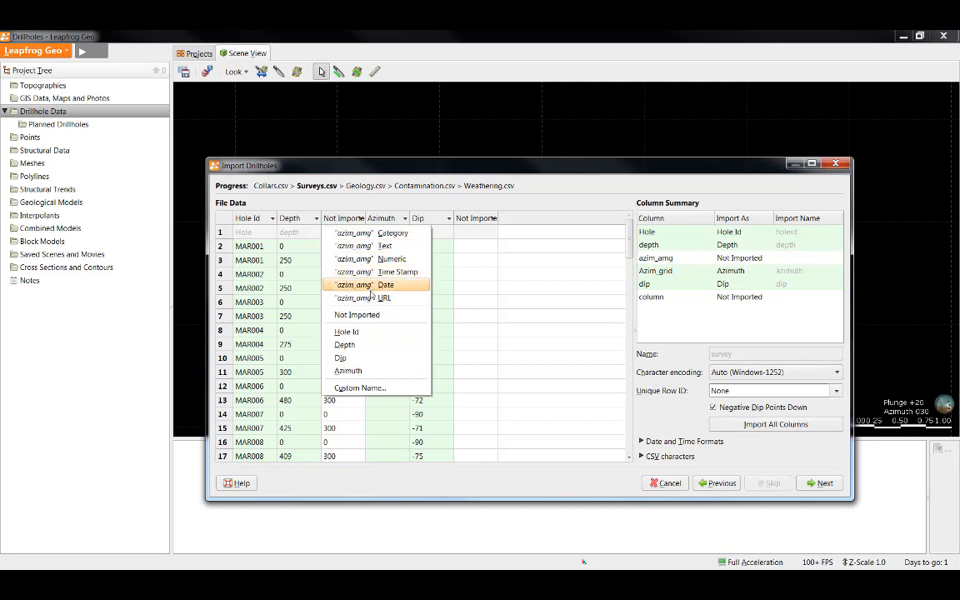
{"action": "left_click", "coordinate": [371, 377]}
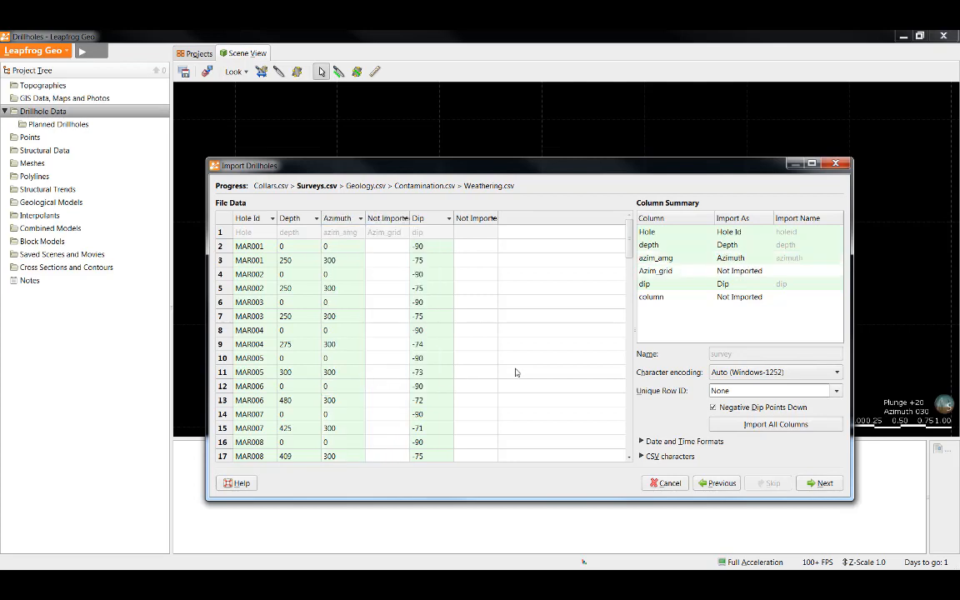
{"action": "left_click", "coordinate": [823, 484]}
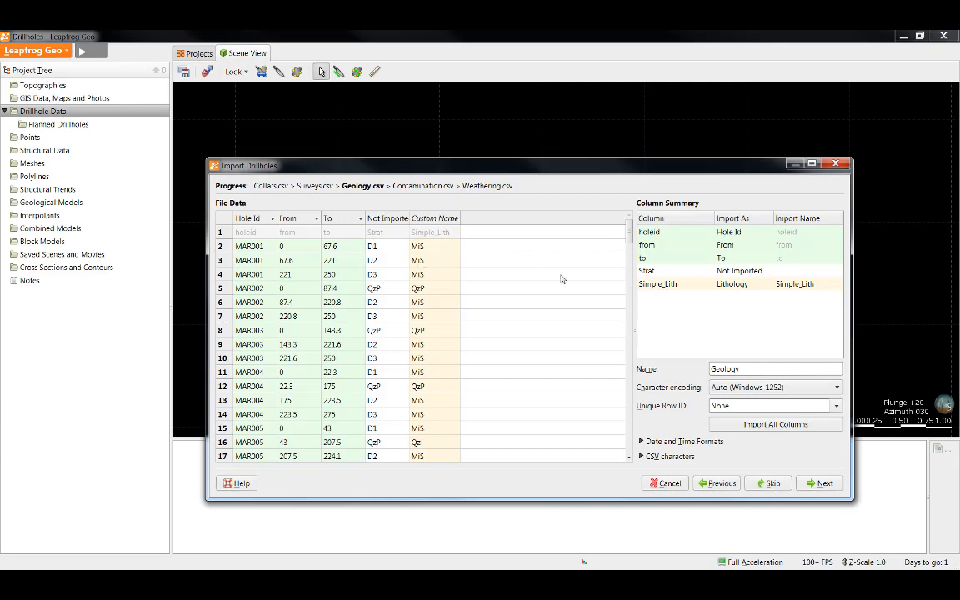
- Set the Strat column of Geology.csv to import as Lithology and continue to Contamination.csv
{"action": "left_click", "coordinate": [767, 272]}
{"action": "left_click", "coordinate": [767, 271]}
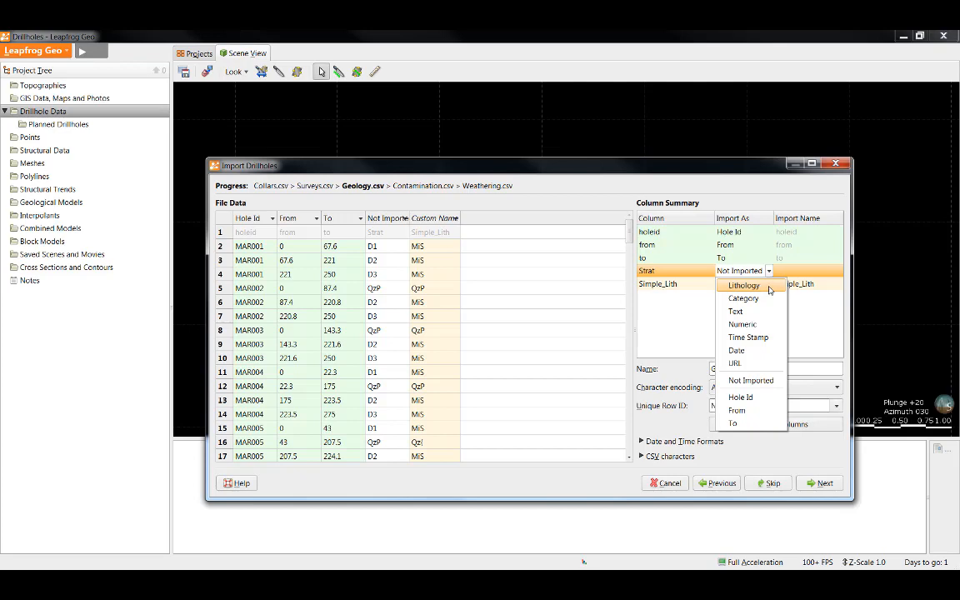
{"action": "left_click", "coordinate": [770, 286]}
{"action": "left_click", "coordinate": [768, 271]}
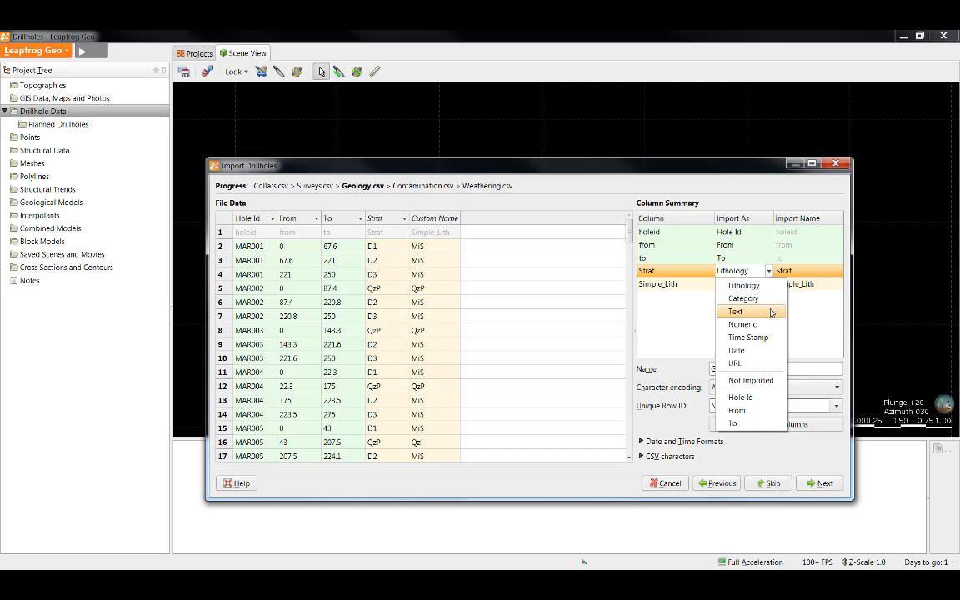
{"action": "left_click", "coordinate": [804, 324]}
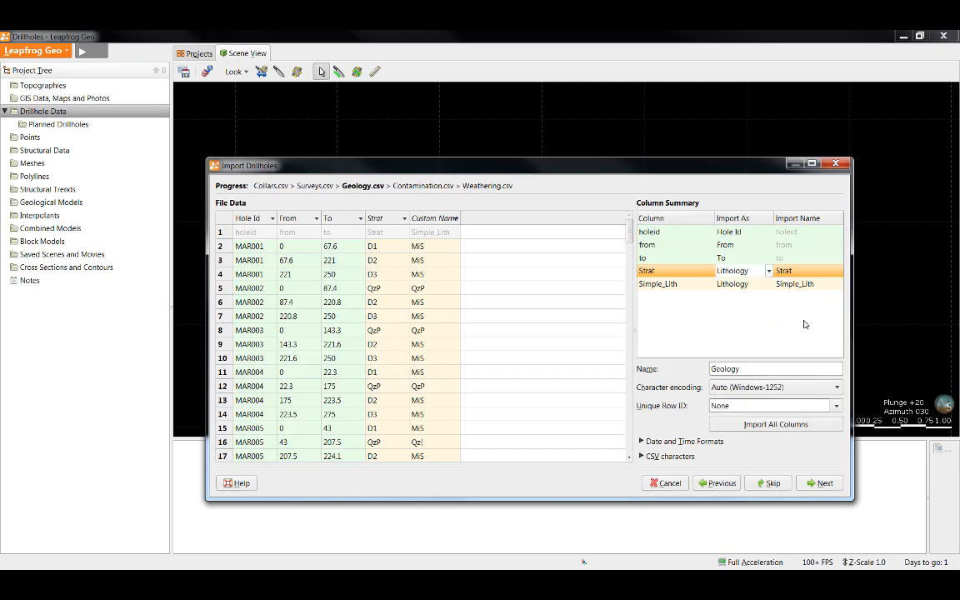
{"action": "left_click", "coordinate": [825, 486]}
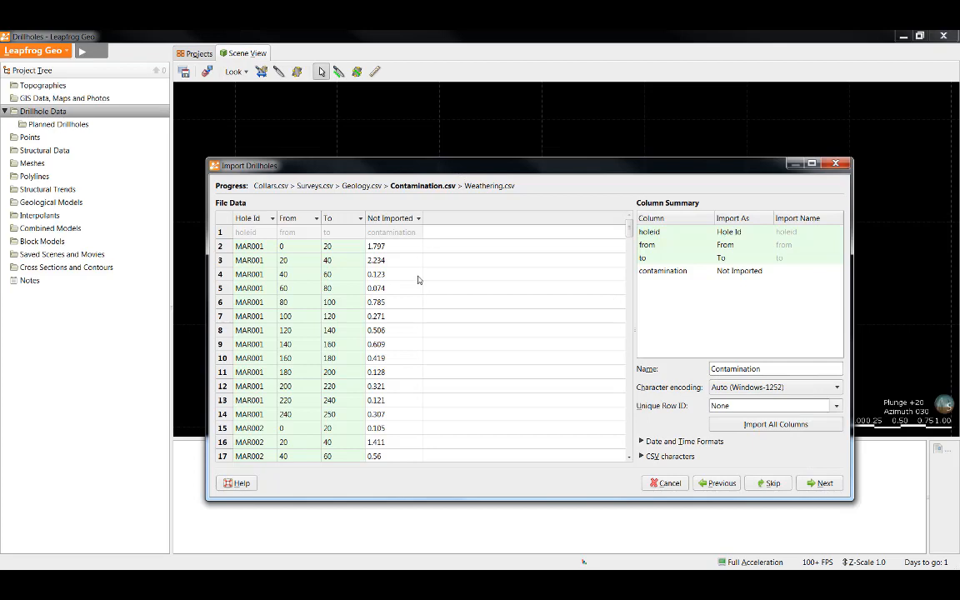
- Set the contamination column of Contamination.csv to import as Numeric
{"action": "left_click", "coordinate": [764, 275]}
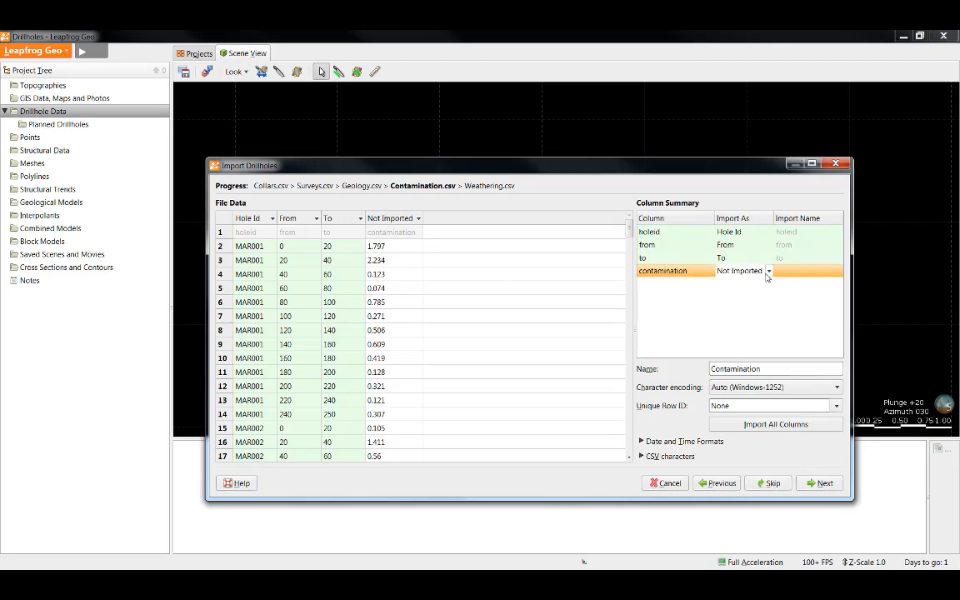
{"action": "left_click", "coordinate": [767, 273]}
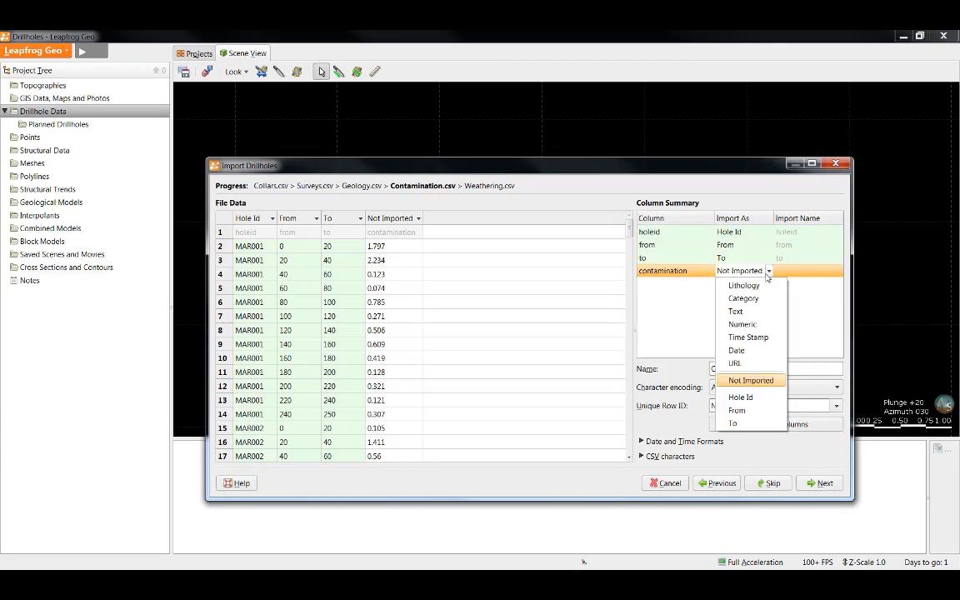
{"action": "left_click", "coordinate": [778, 325]}
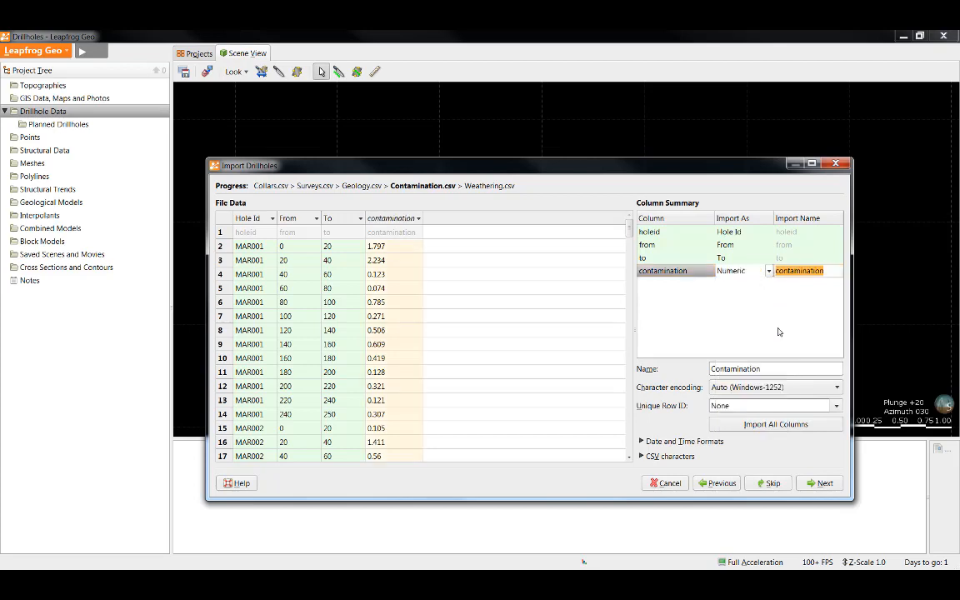
- Continue to Weathering.csv, set its weathering column to import as Category, and finish the drillhole import
{"action": "left_click", "coordinate": [821, 483]}
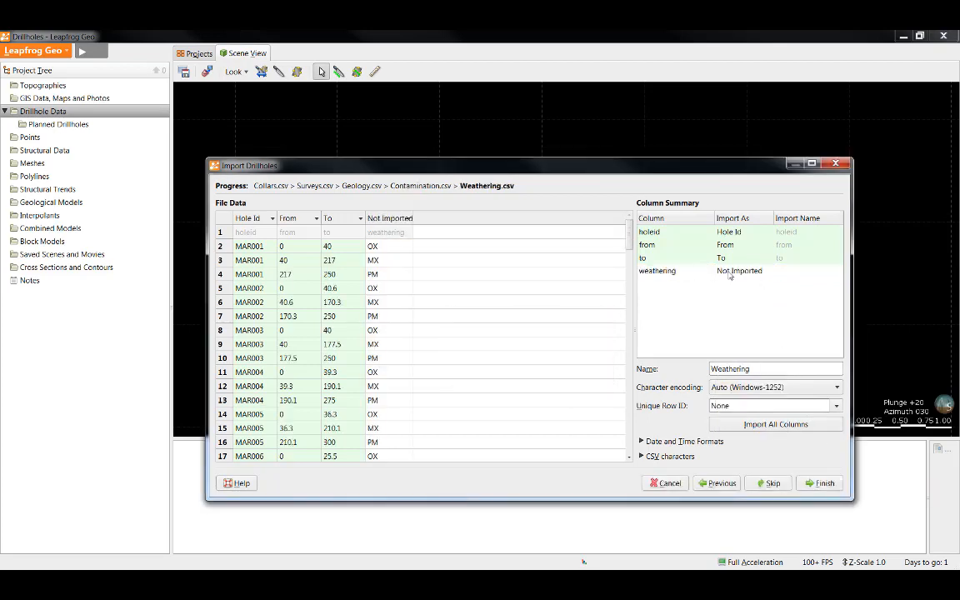
{"action": "left_click", "coordinate": [767, 273]}
{"action": "left_click", "coordinate": [768, 271]}
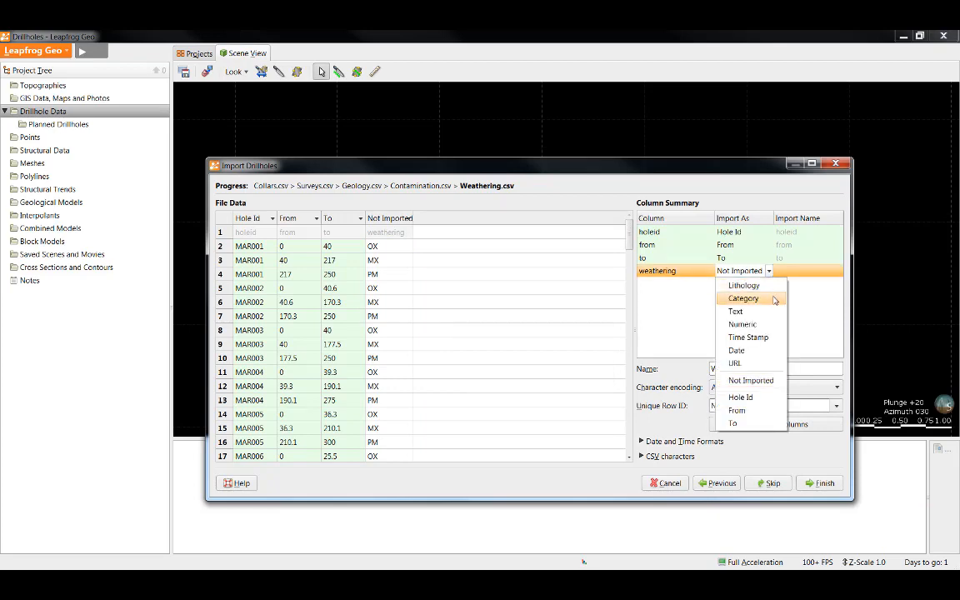
{"action": "left_click", "coordinate": [774, 299]}
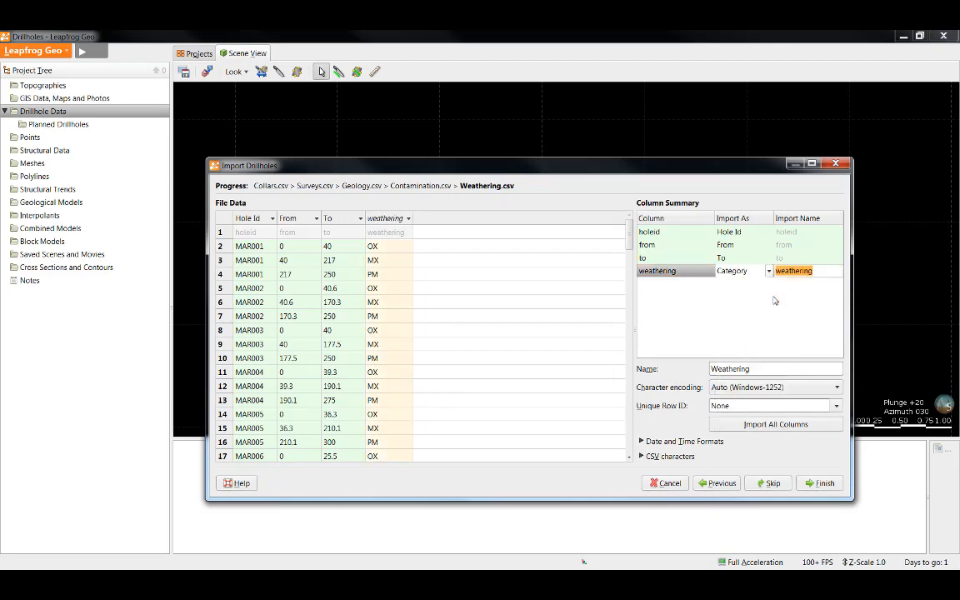
{"action": "left_click", "coordinate": [826, 484]}
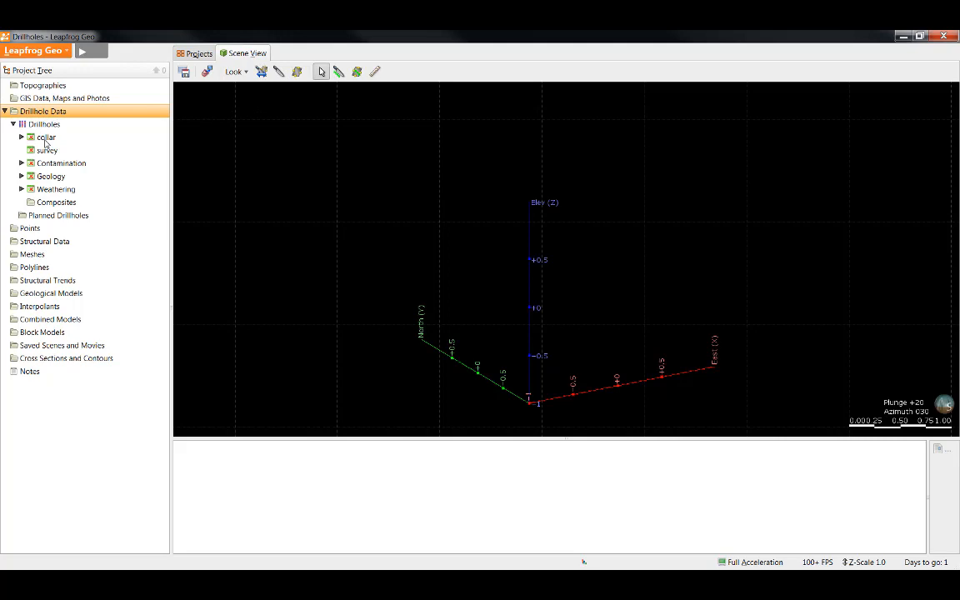
- Display the imported drillhole collars and the Geology intervals in the 3D scene
{"action": "left_click_drag", "start_coordinate": [45, 138], "coordinate": [265, 171]}
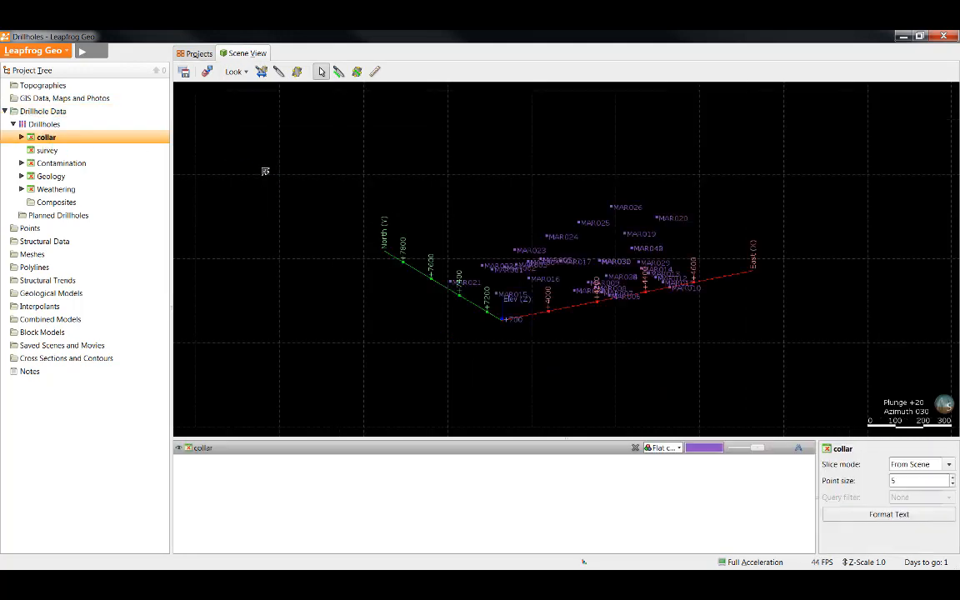
{"action": "left_click_drag", "start_coordinate": [514, 289], "coordinate": [563, 278]}
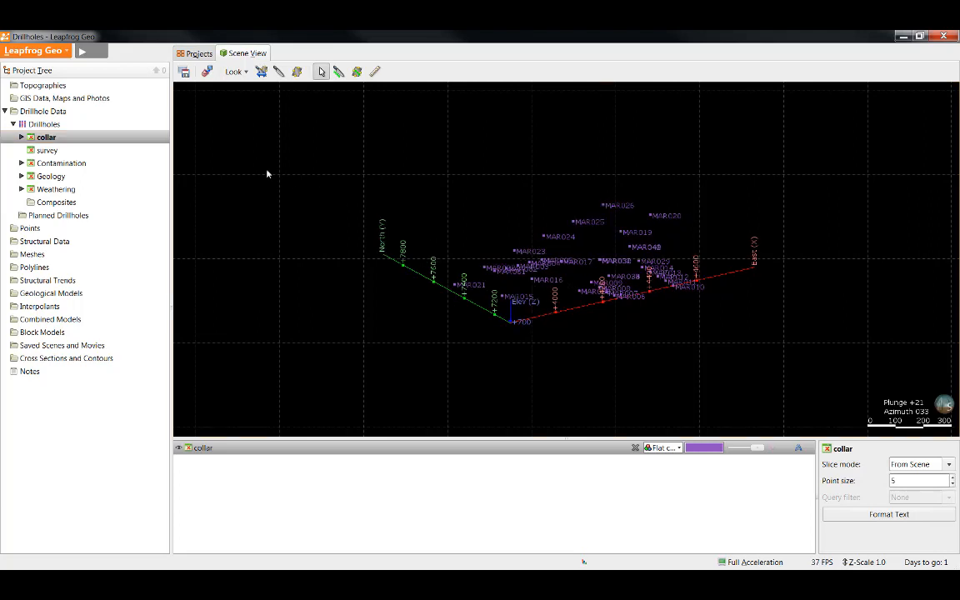
{"action": "left_click", "coordinate": [55, 152]}
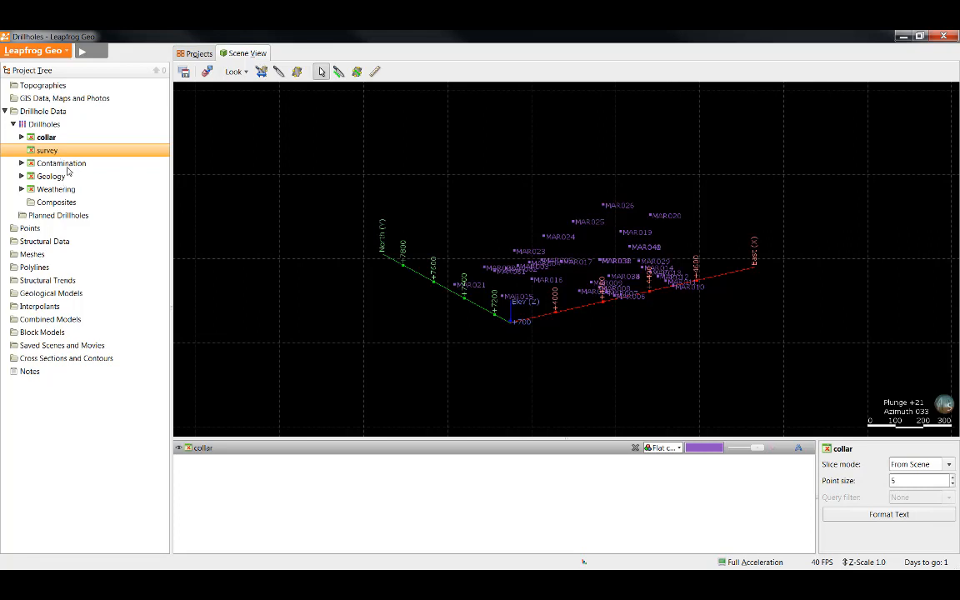
{"action": "left_click", "coordinate": [55, 175]}
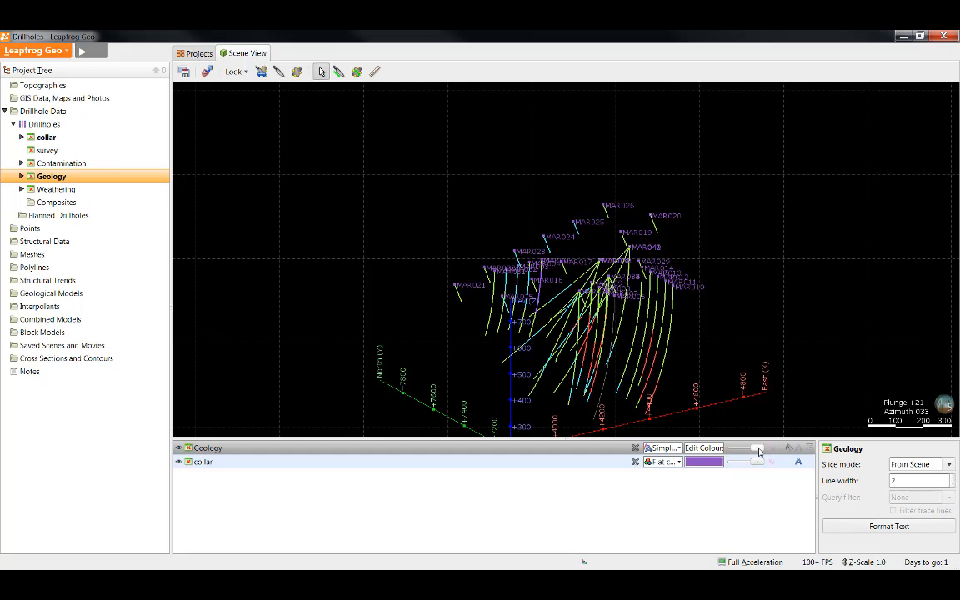
- Try showing the Geology drillholes as cylinders and with lithology text labels, switching each display option off again
{"action": "mouse_move", "coordinate": [758, 448]}
{"action": "left_mouse_down"}
{"action": "mouse_move", "coordinate": [732, 448]}
{"action": "mouse_move", "coordinate": [756, 448]}
{"action": "left_mouse_up"}
{"action": "left_click", "coordinate": [771, 451]}
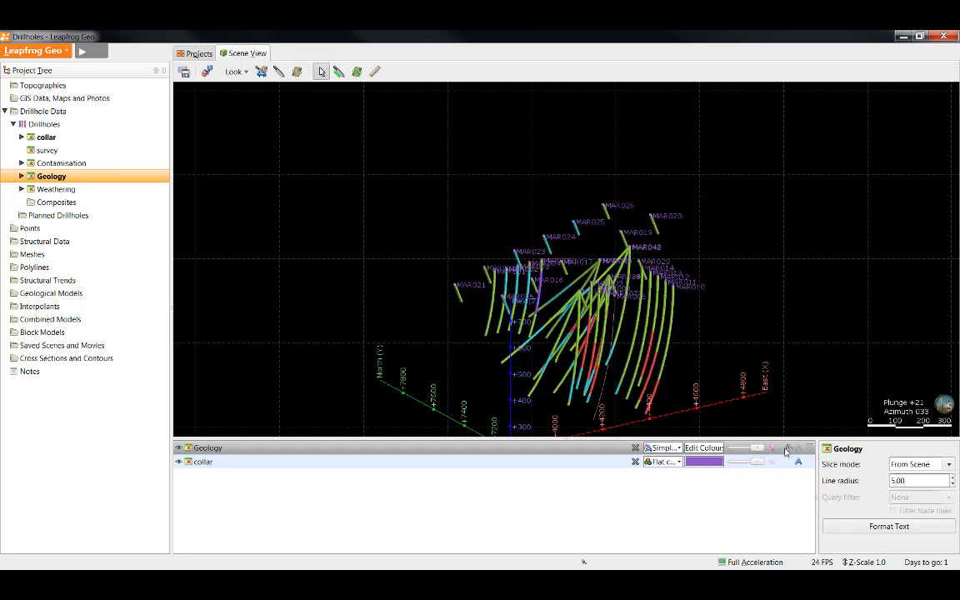
{"action": "left_click", "coordinate": [772, 451]}
{"action": "left_click", "coordinate": [797, 449]}
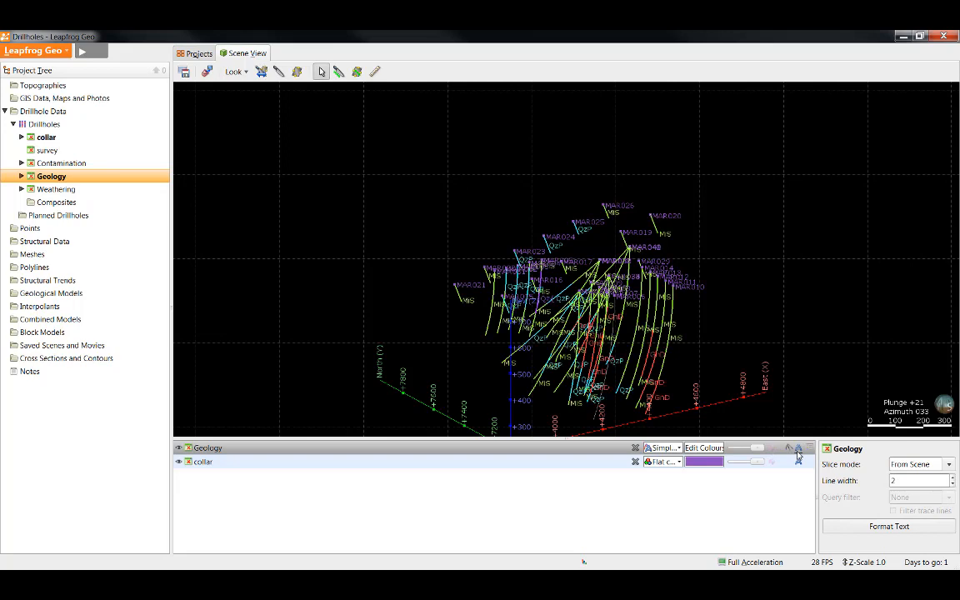
{"action": "left_click", "coordinate": [797, 450]}
- Show the Geology colour legend in the scene and colour the drillholes by Strat
{"action": "left_click", "coordinate": [809, 448]}
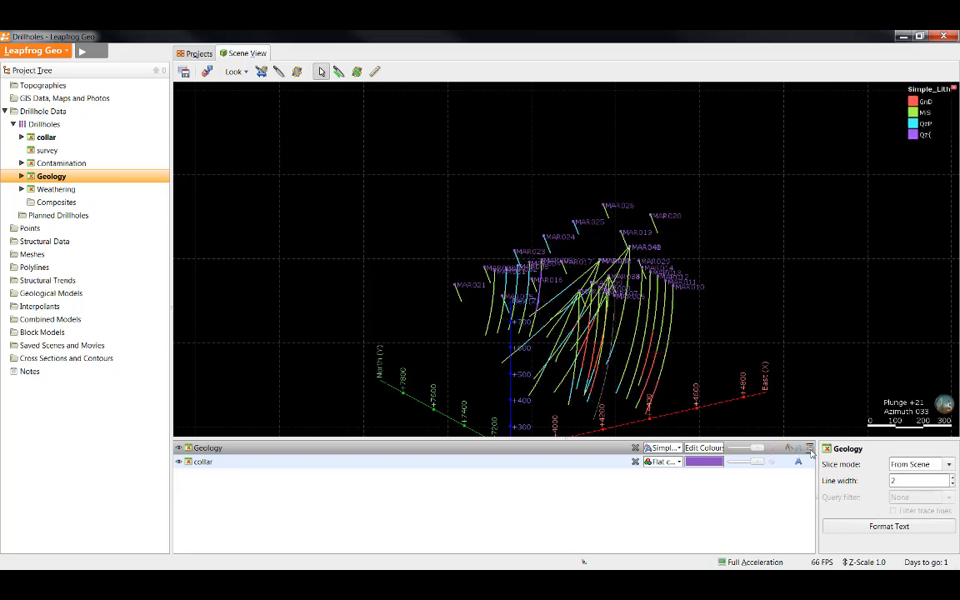
{"action": "left_click", "coordinate": [671, 451]}
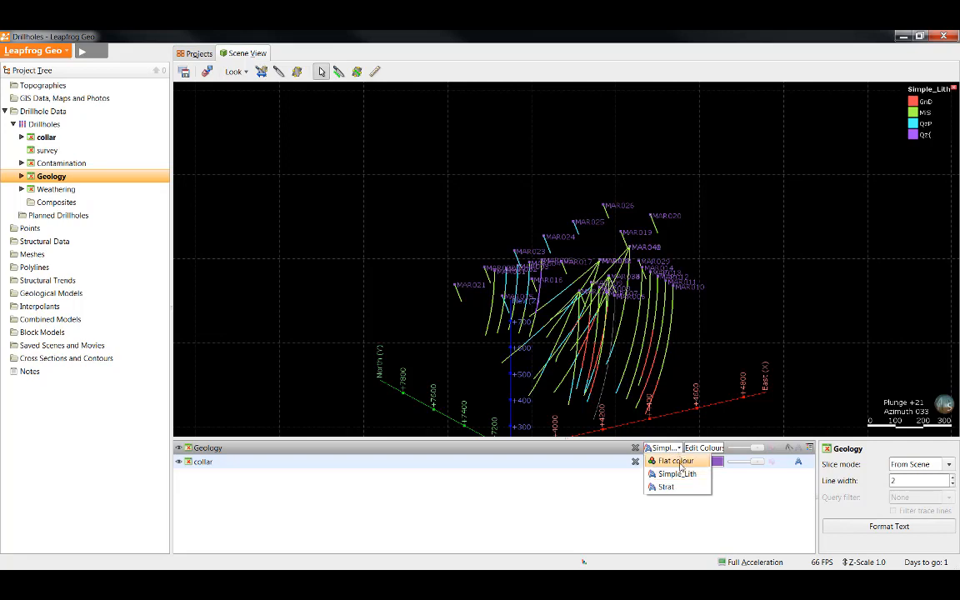
{"action": "left_click", "coordinate": [696, 488]}
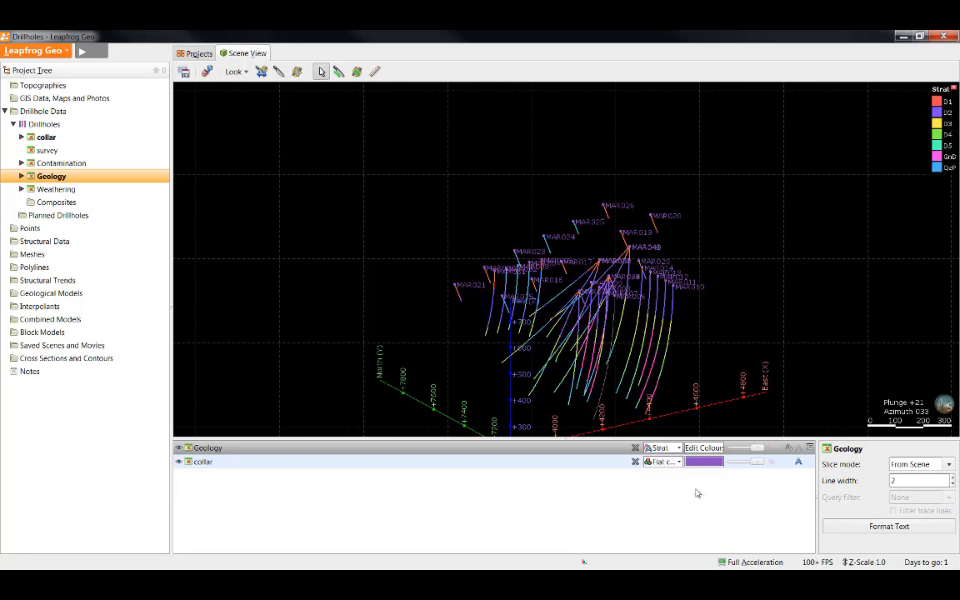
- Preview the Geology drillholes in flat colour and return their colouring to Simple_Lith
{"action": "left_click", "coordinate": [663, 448]}
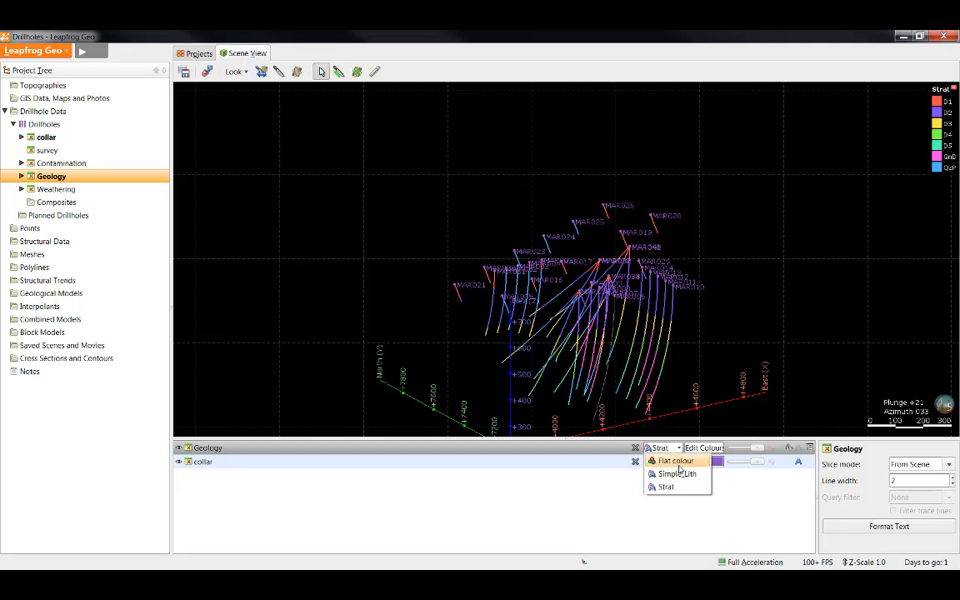
{"action": "left_click", "coordinate": [670, 459]}
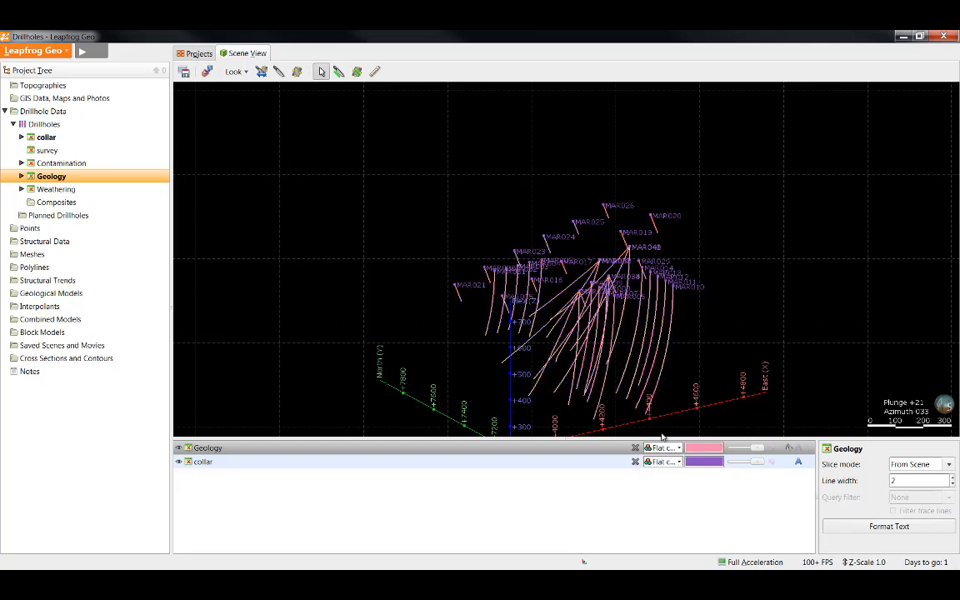
{"action": "left_click", "coordinate": [664, 449]}
{"action": "left_click", "coordinate": [676, 473]}
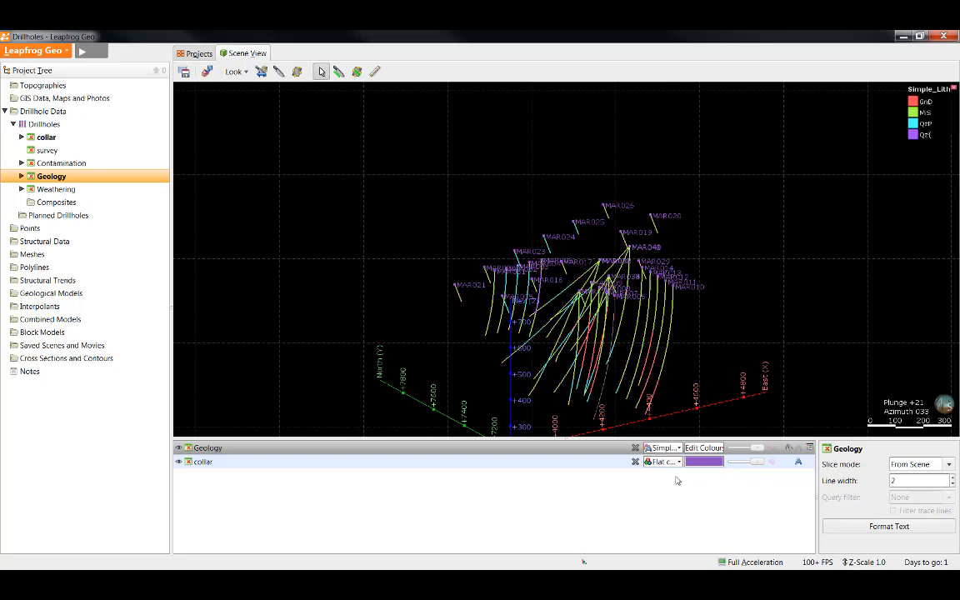
- Examine the code colours and visibility settings in the Simple_Lith legend and close it without changes
{"action": "left_click", "coordinate": [713, 450]}
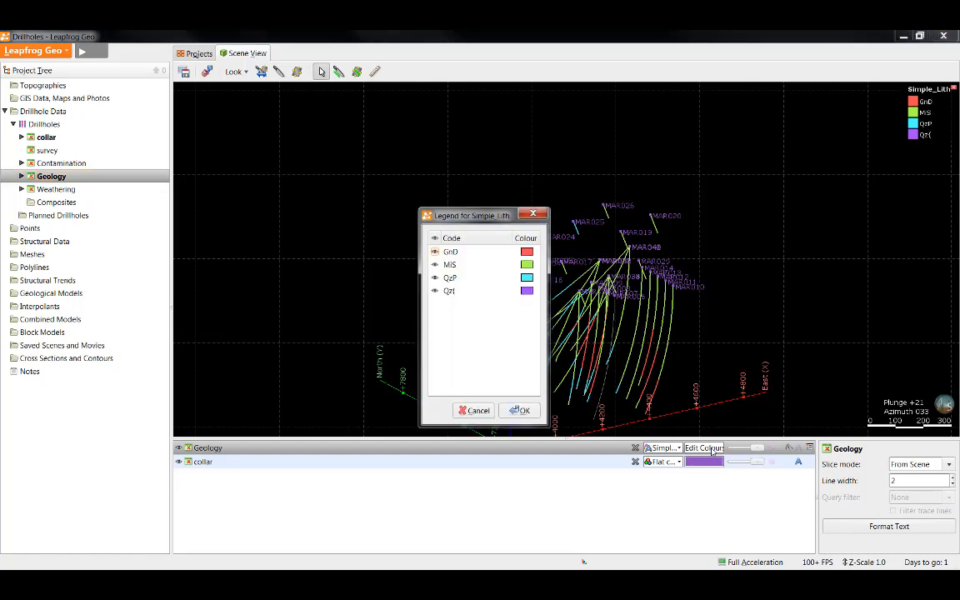
{"action": "left_click_drag", "start_coordinate": [509, 219], "coordinate": [372, 185]}
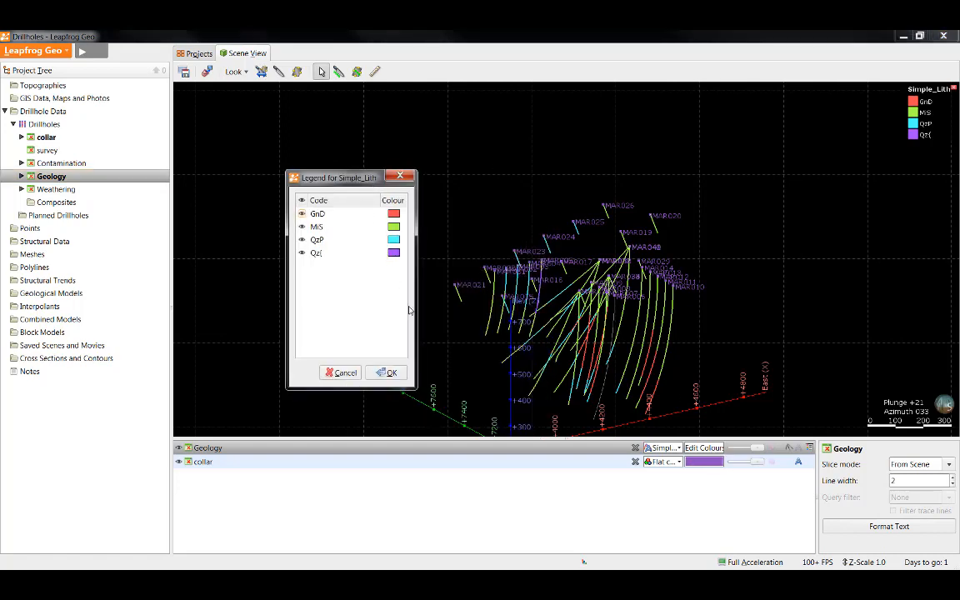
{"action": "left_click", "coordinate": [388, 372]}
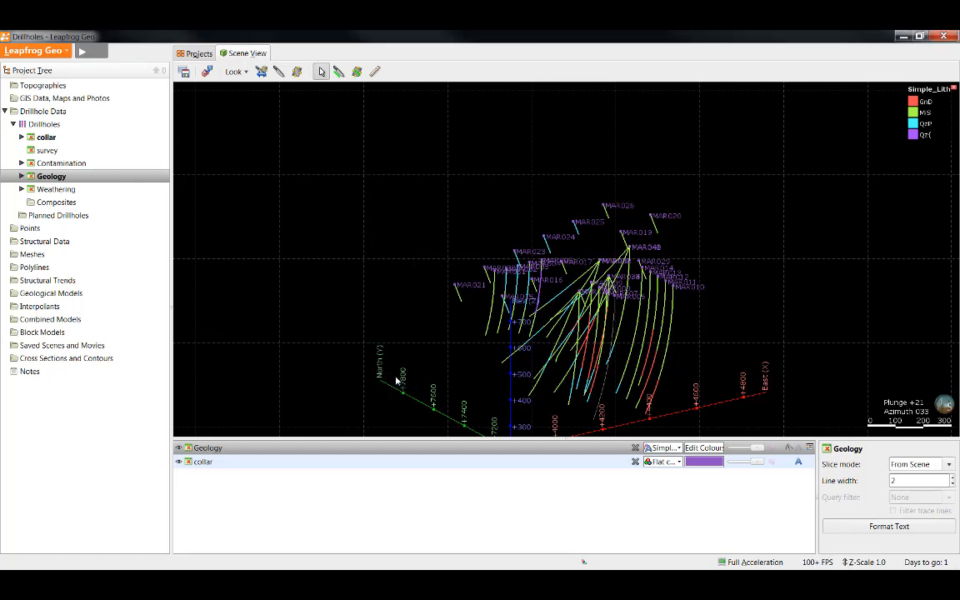